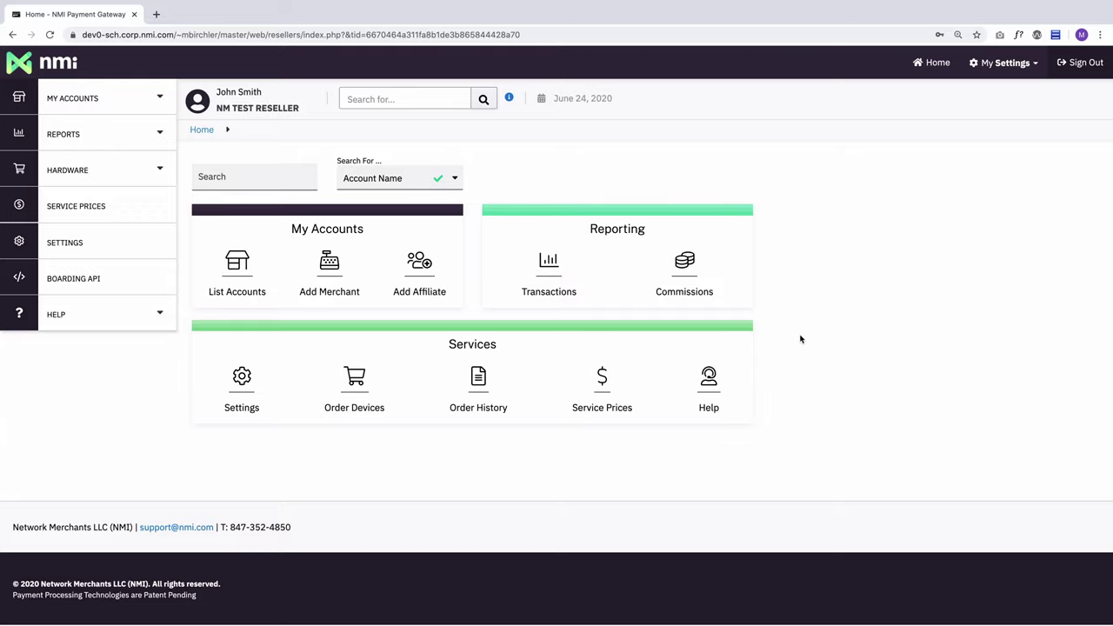
Step: Open the merchant details of the Modern Test account from the list of merchant accounts
click(248, 280)
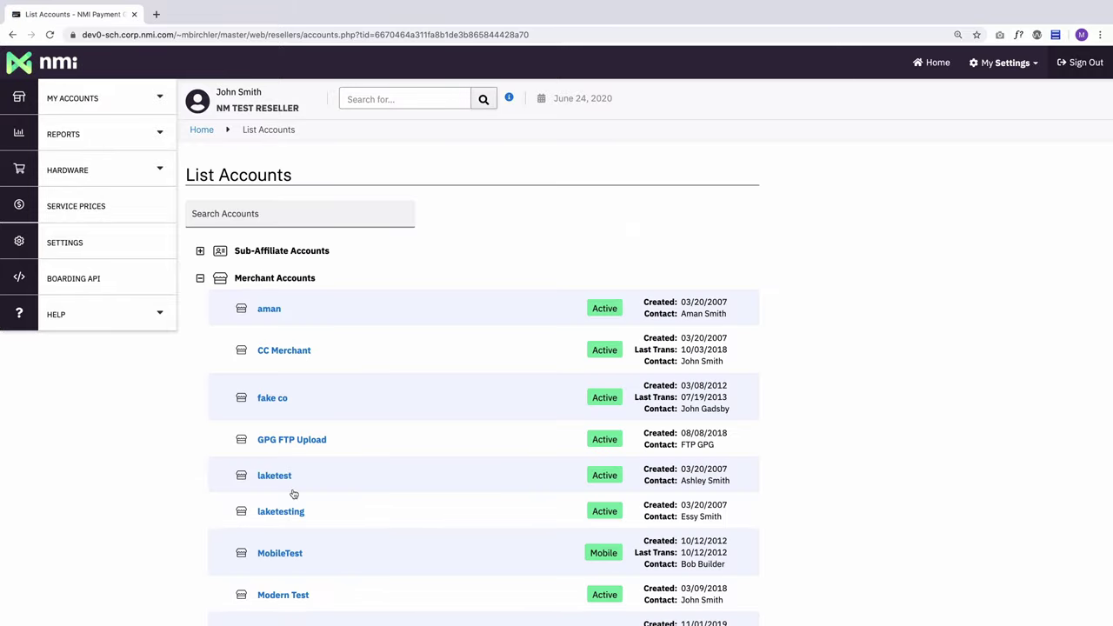
click(290, 594)
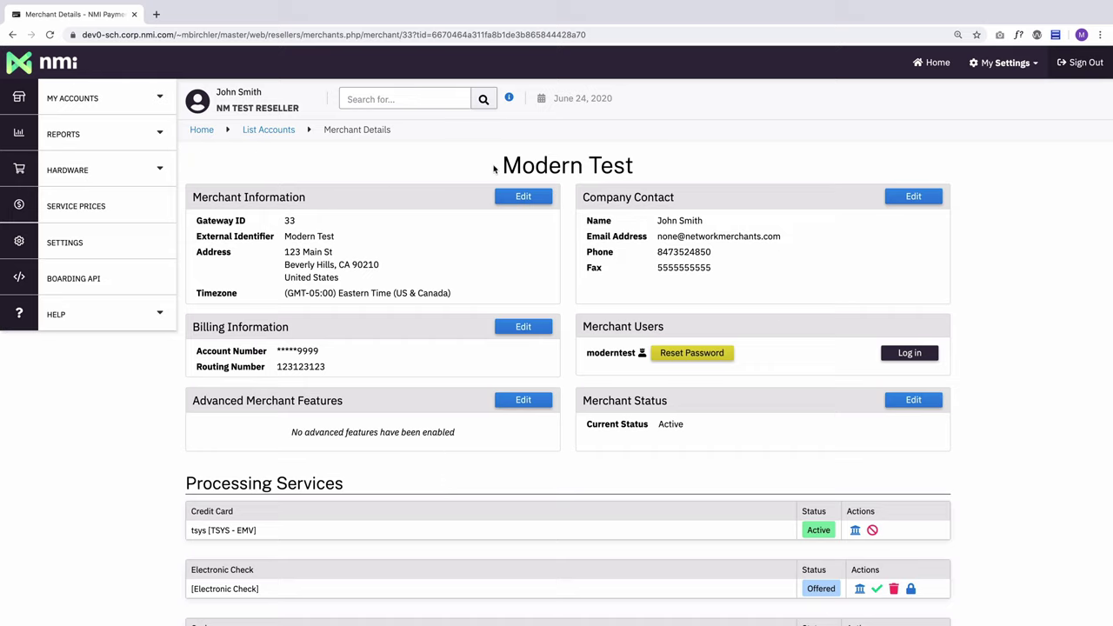
drag(500, 165, 633, 165)
click(382, 223)
Step: Open the Advanced Merchant Features of Modern Test for editing
drag(192, 400, 341, 400)
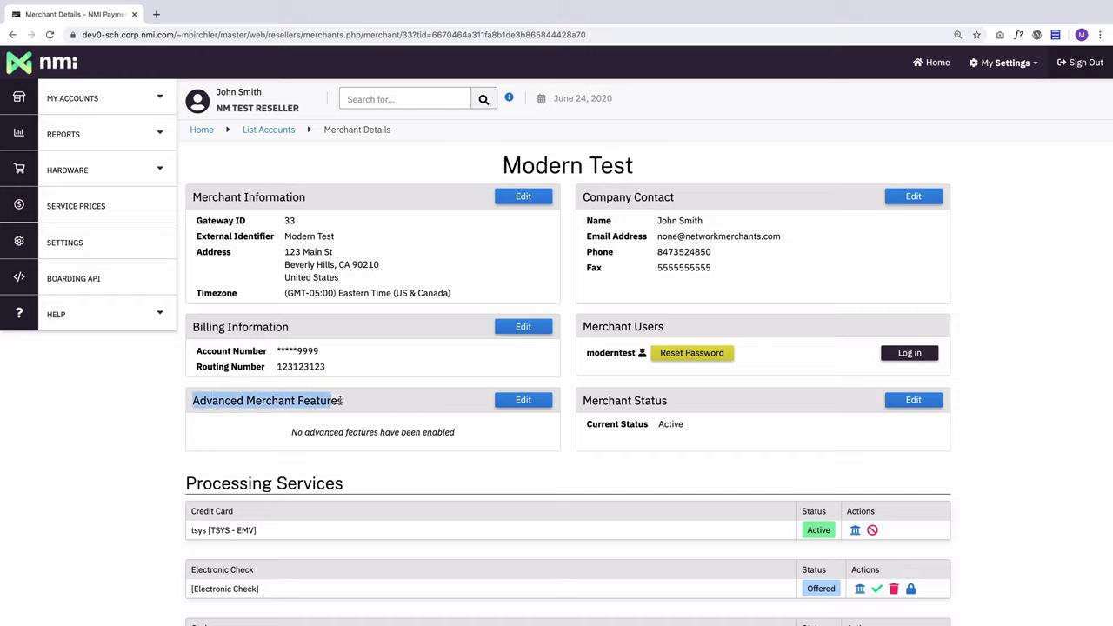
click(387, 401)
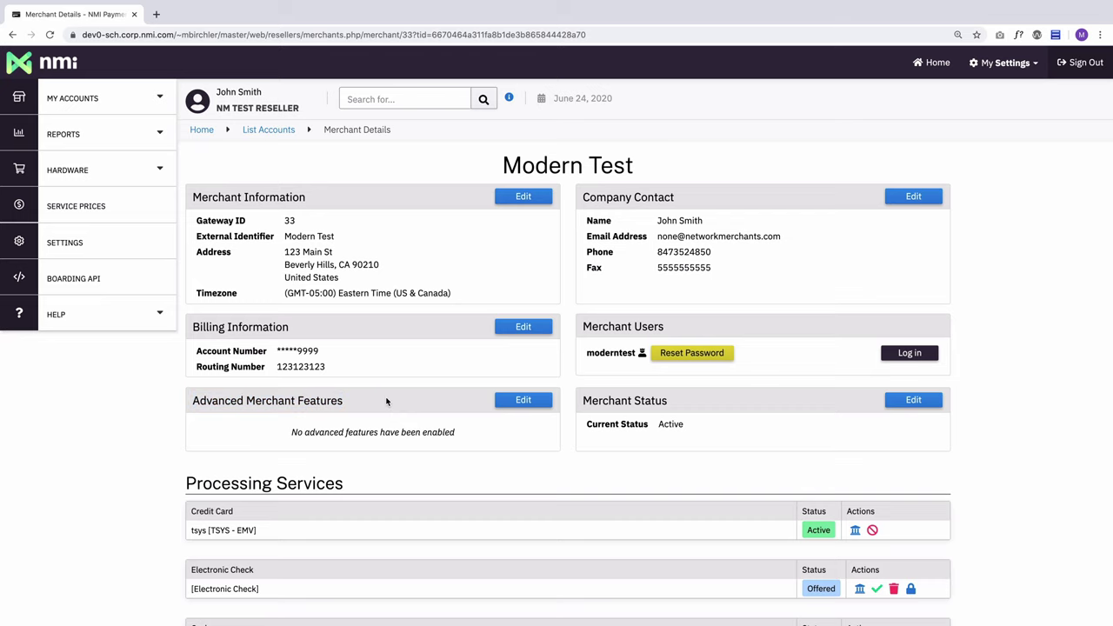
scroll(387, 400, down, 3)
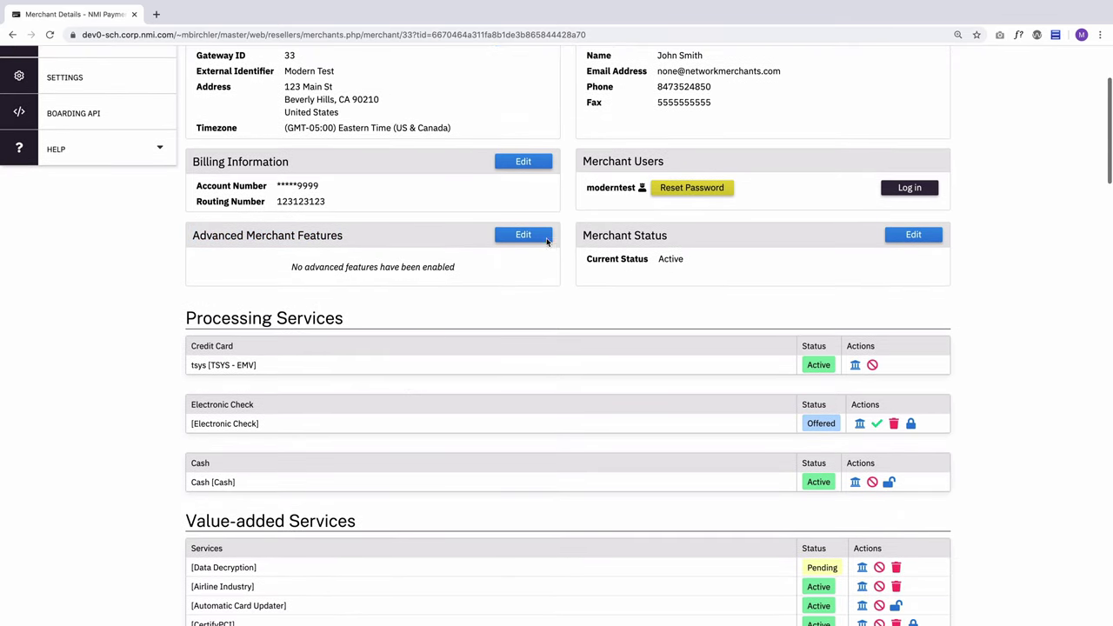
click(529, 234)
scroll(512, 359, down, 1)
scroll(512, 359, down, 2)
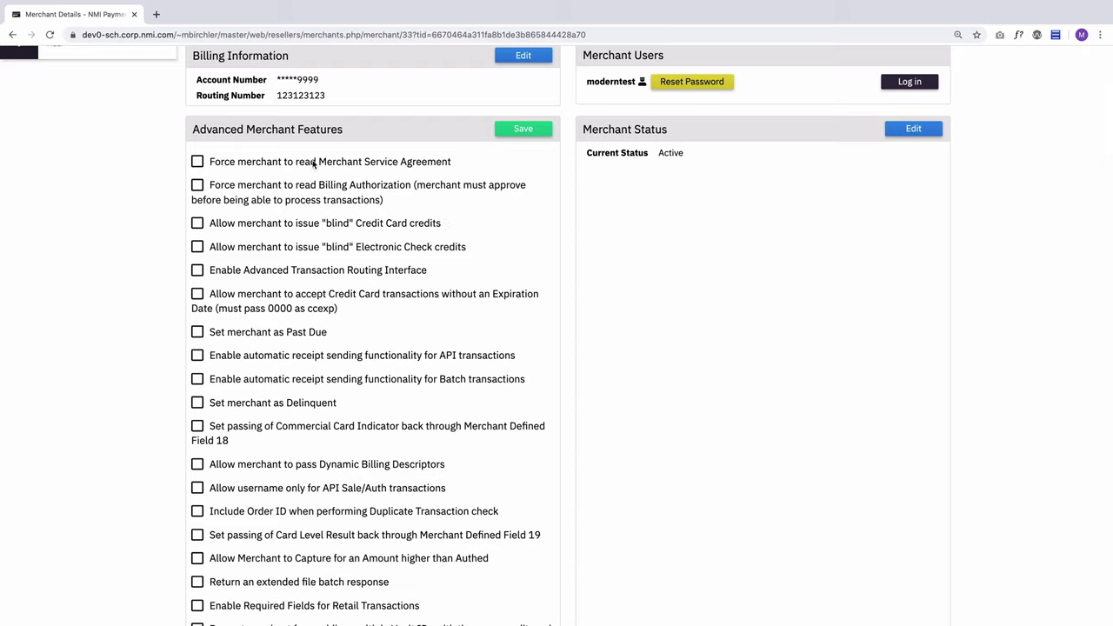
Step: Force reading of the Merchant Service Agreement and Billing Authorization, and allow "blind" Credit Card and Electronic Check credits, accepting the Unmatched Credits Agreement
click(197, 162)
click(197, 185)
click(197, 223)
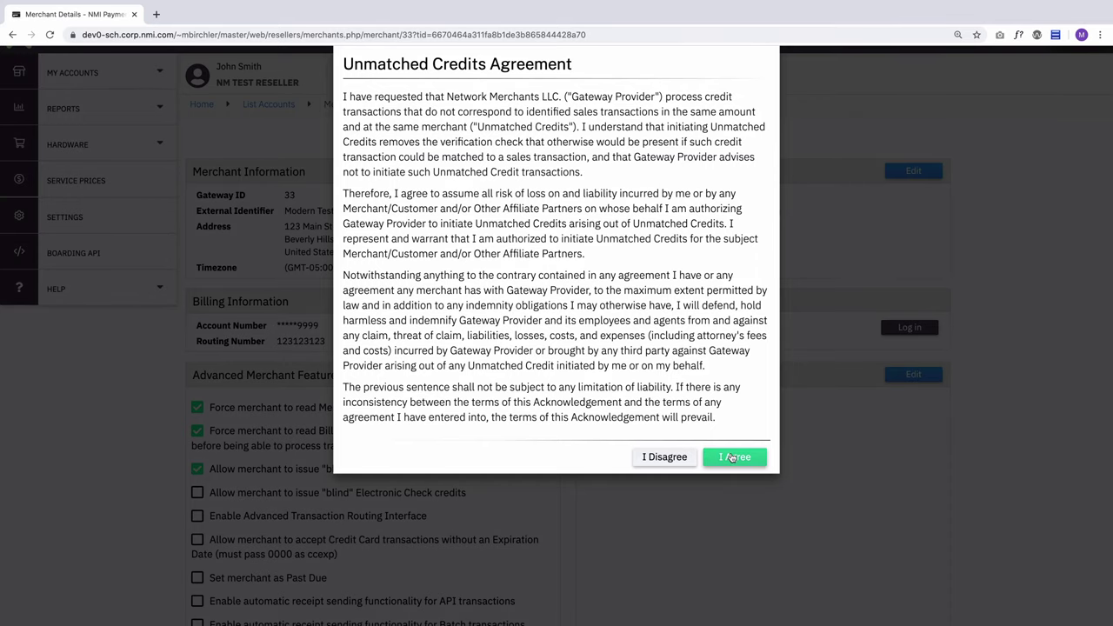
click(733, 456)
scroll(566, 455, down, 2)
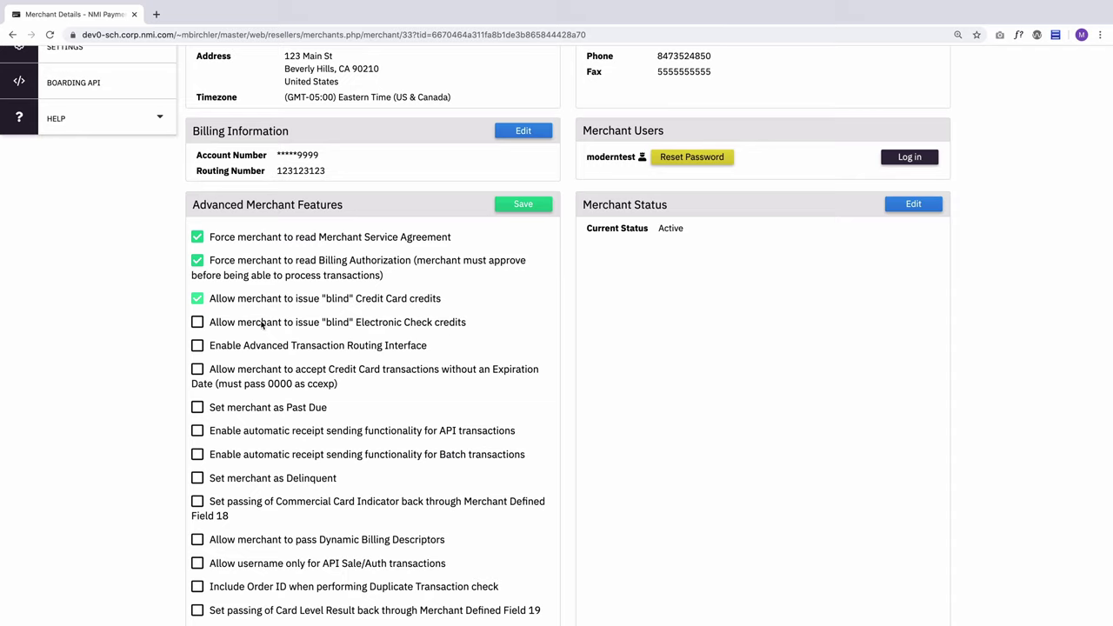
click(464, 325)
Step: Enable the Advanced Transaction Routing Interface and allow Credit Card transactions without an Expiration Date
scroll(434, 322, down, 1)
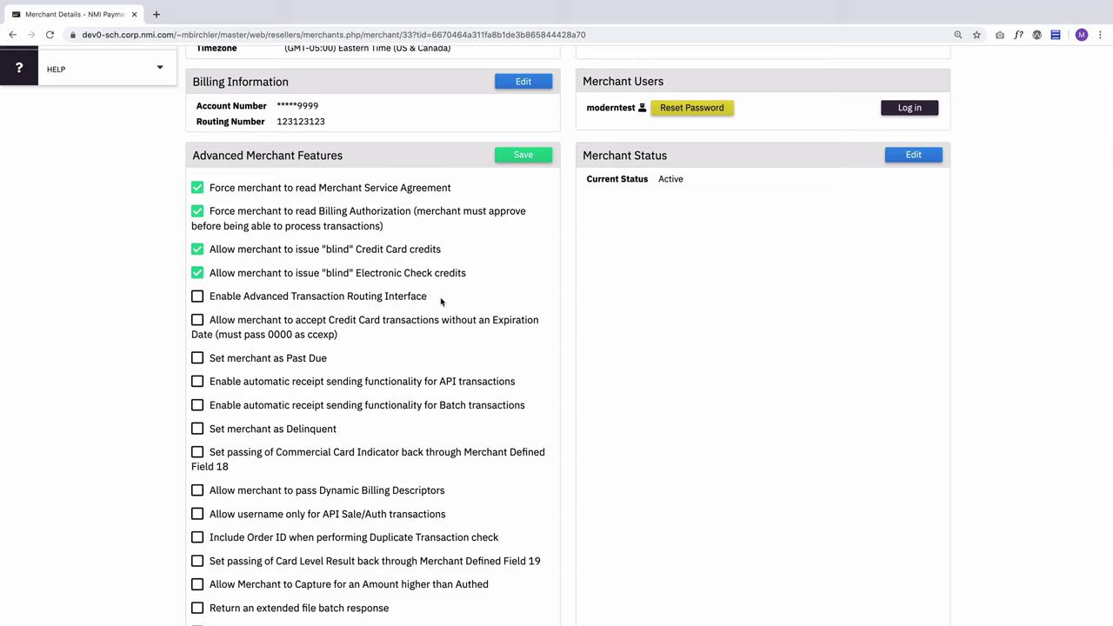
click(363, 296)
click(296, 334)
Step: Set the merchant as Past Due and Delinquent, and enable automatic receipt sending for API and Batch transactions
click(252, 359)
click(247, 383)
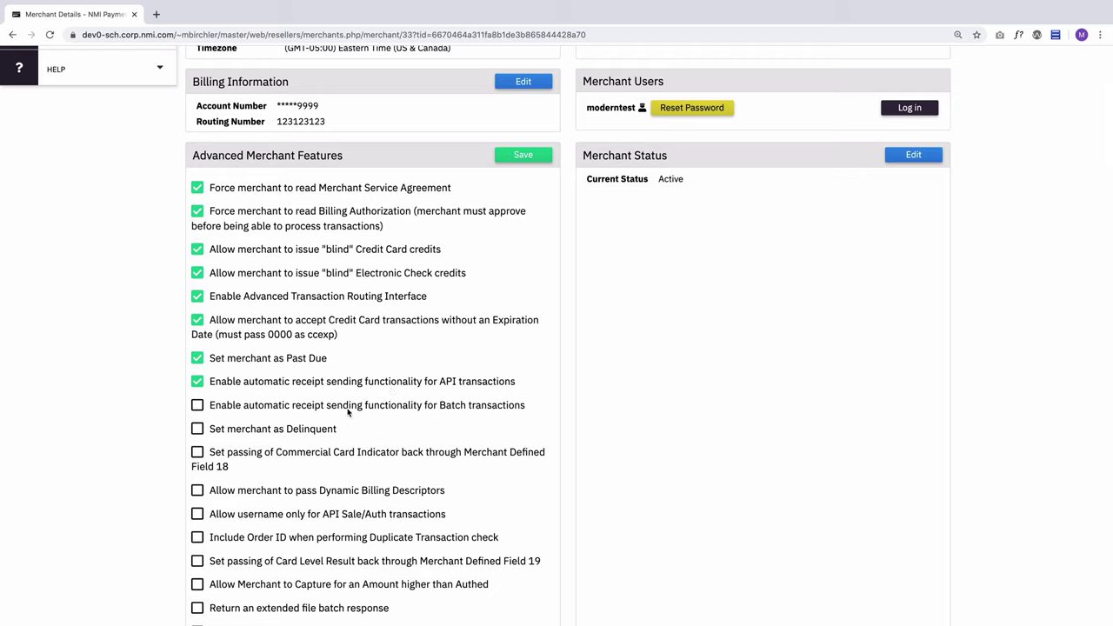
click(282, 406)
scroll(479, 451, down, 3)
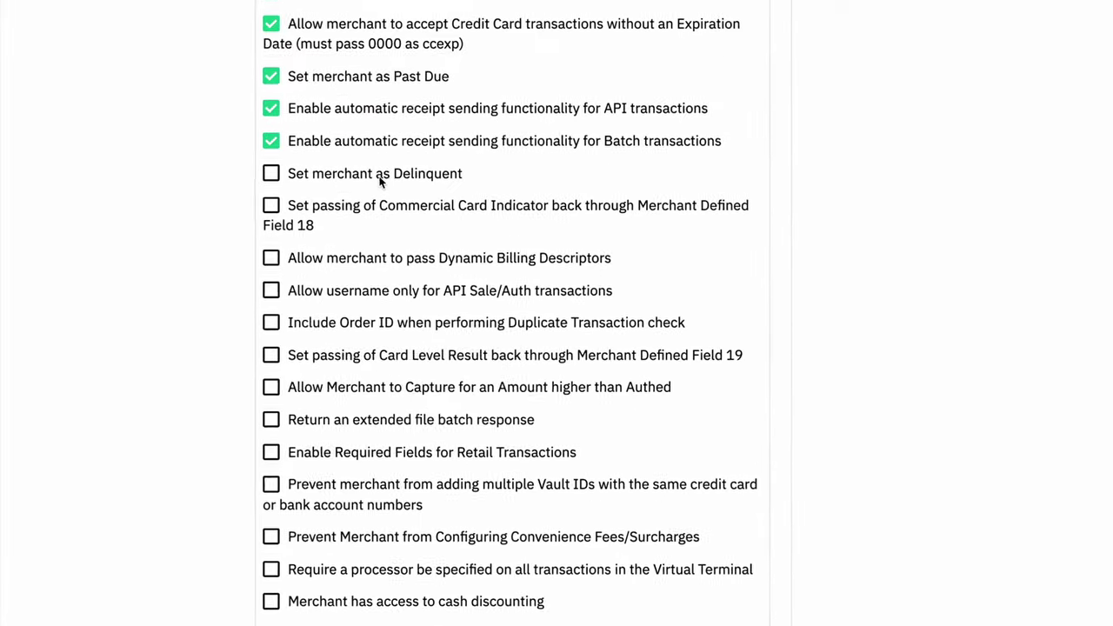
click(400, 174)
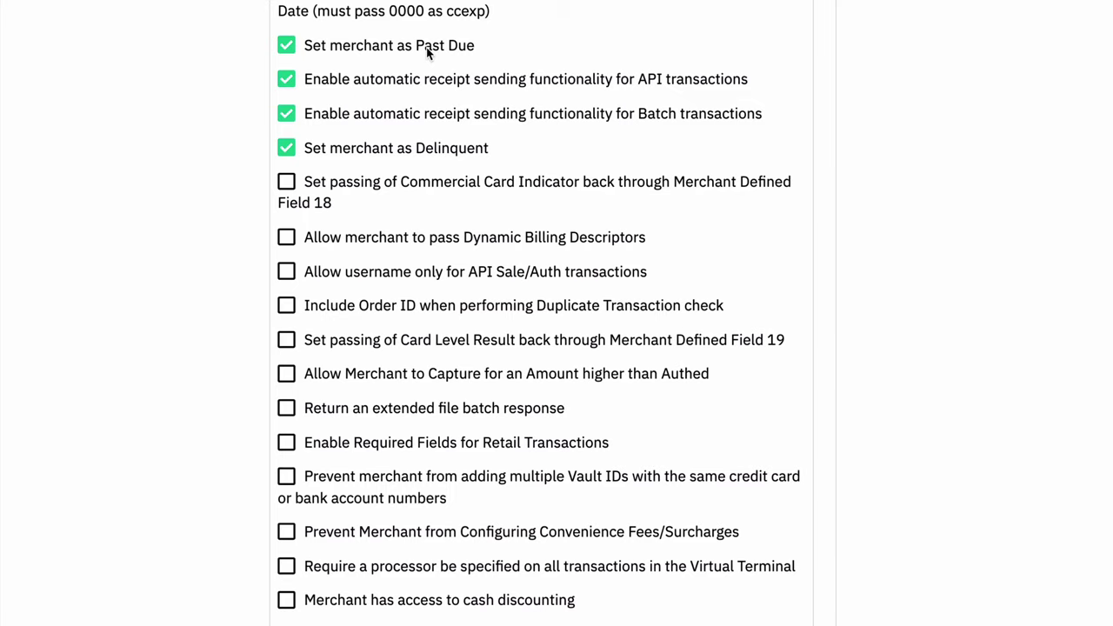
click(349, 150)
click(378, 50)
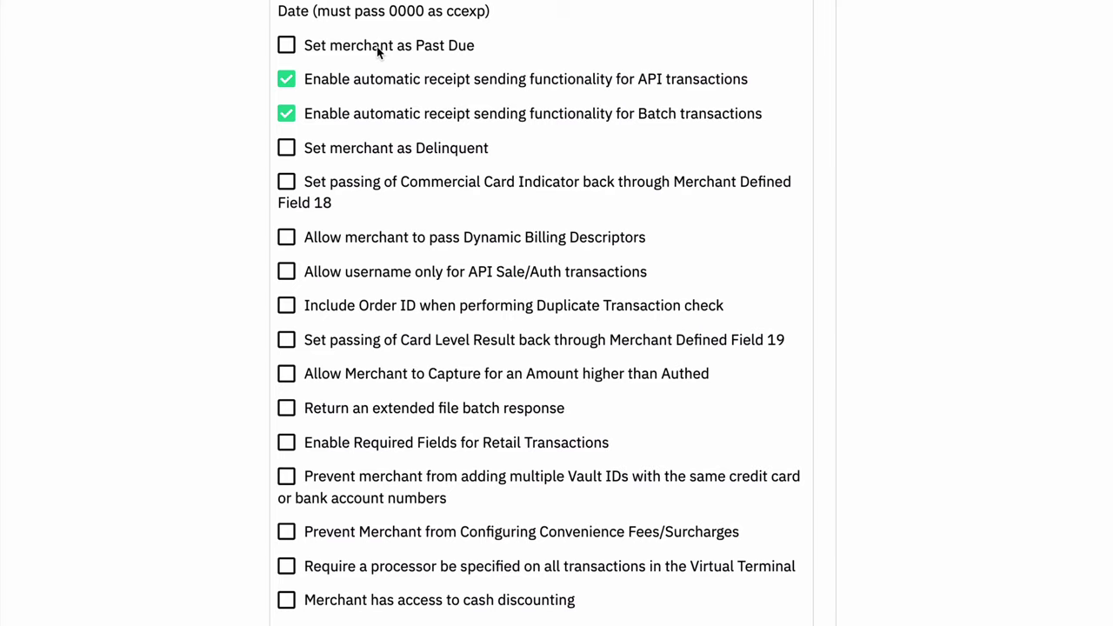
click(377, 46)
click(352, 147)
click(231, 164)
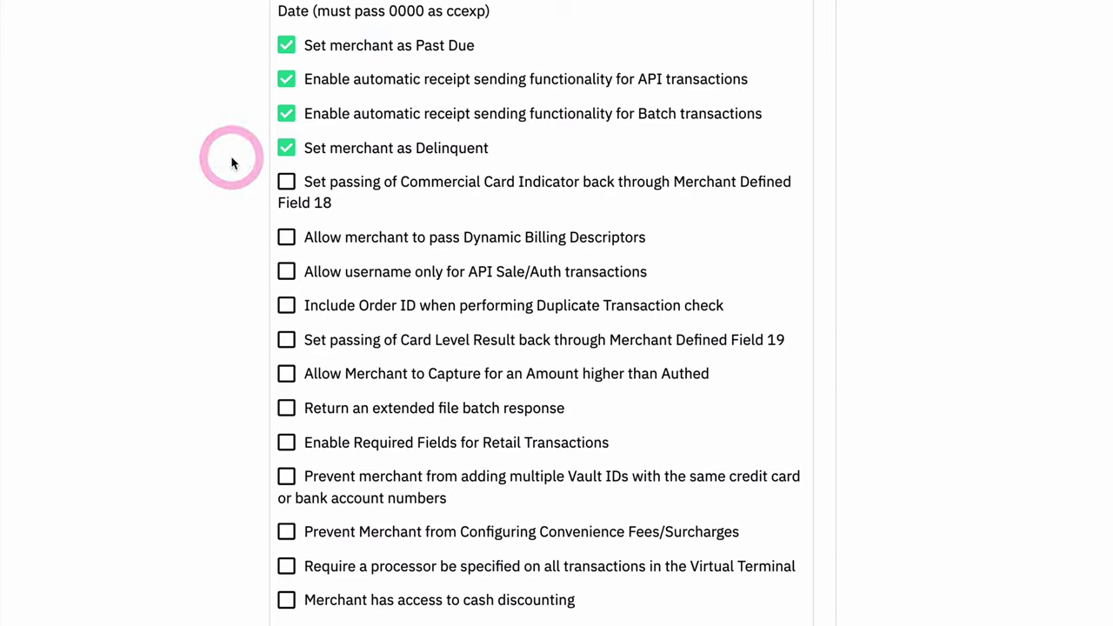
Step: Enable Commercial Card Indicator passing through Merchant Defined Field 18, Dynamic Billing Descriptors, username-only API Sale/Auth transactions, and Order ID in the Duplicate Transaction check
click(366, 187)
click(442, 238)
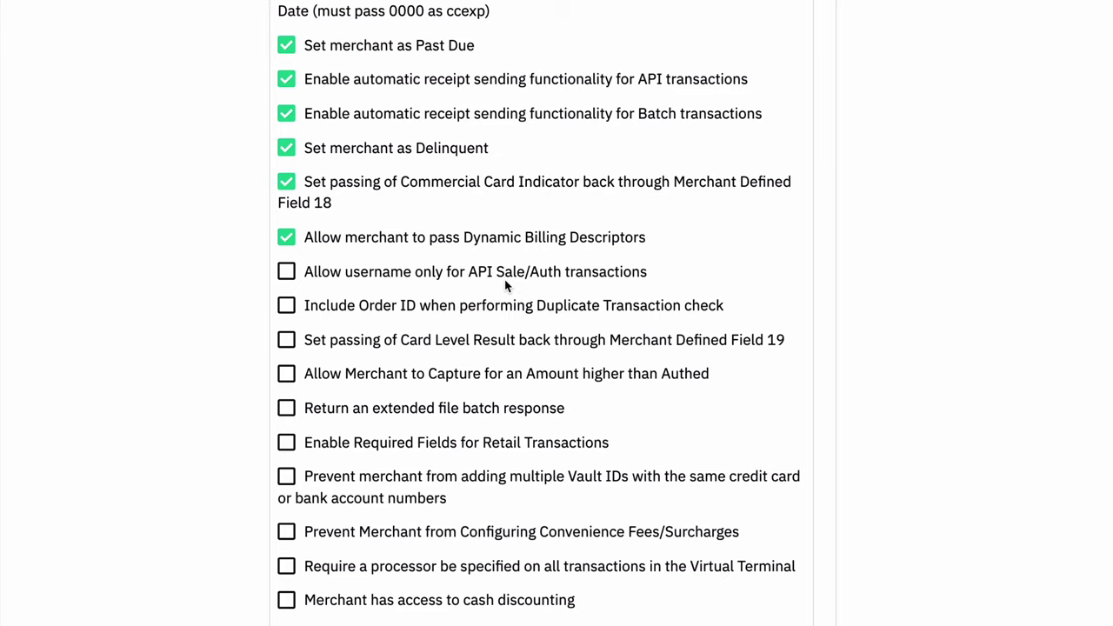
click(461, 275)
click(630, 315)
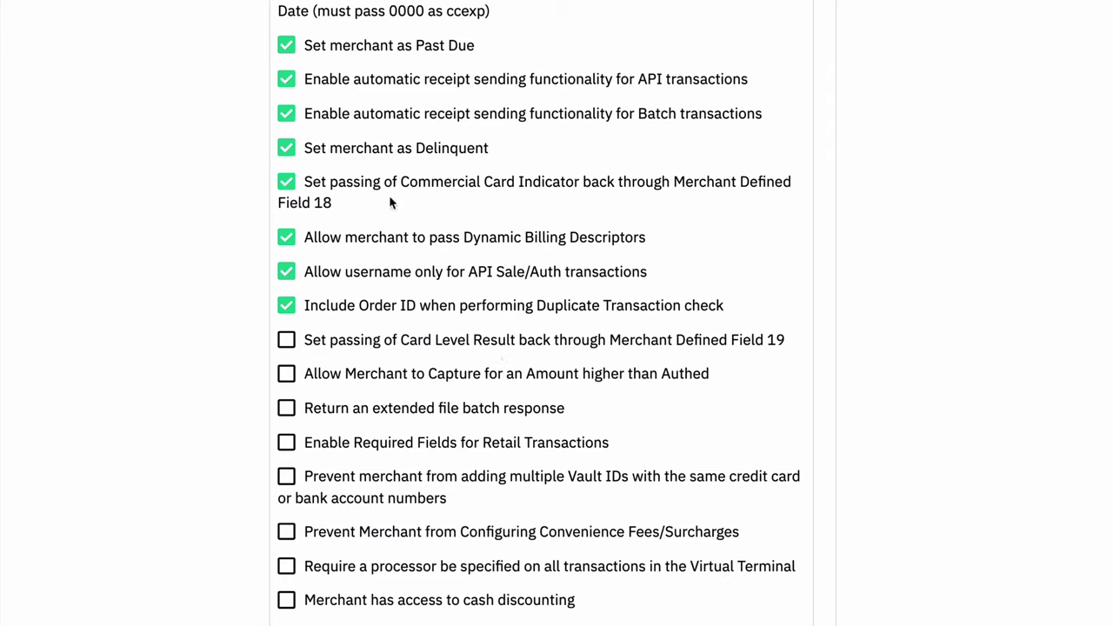
Step: Enable Card Level Result passing through Merchant Defined Field 19, captures higher than authed, extended file batch responses, and Required Fields for Retail Transactions
click(617, 341)
click(453, 374)
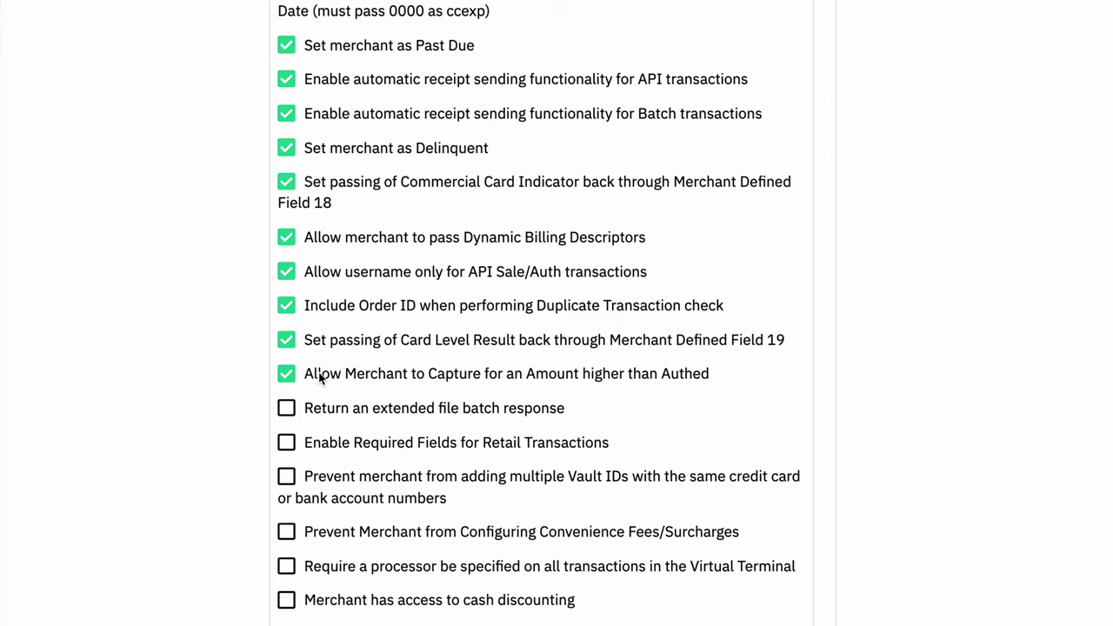
click(388, 408)
click(379, 441)
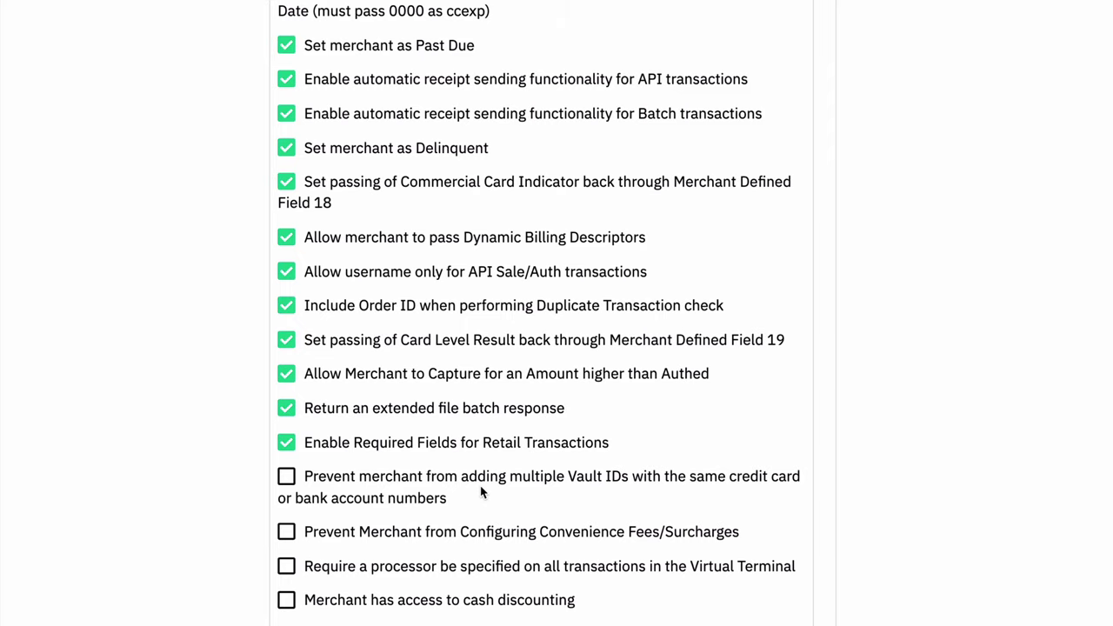
Step: Prevent duplicate Vault IDs and Convenience Fees/Surcharges configuration, require a processor on all Virtual Terminal transactions, and grant access to cash discounting
click(434, 476)
click(421, 531)
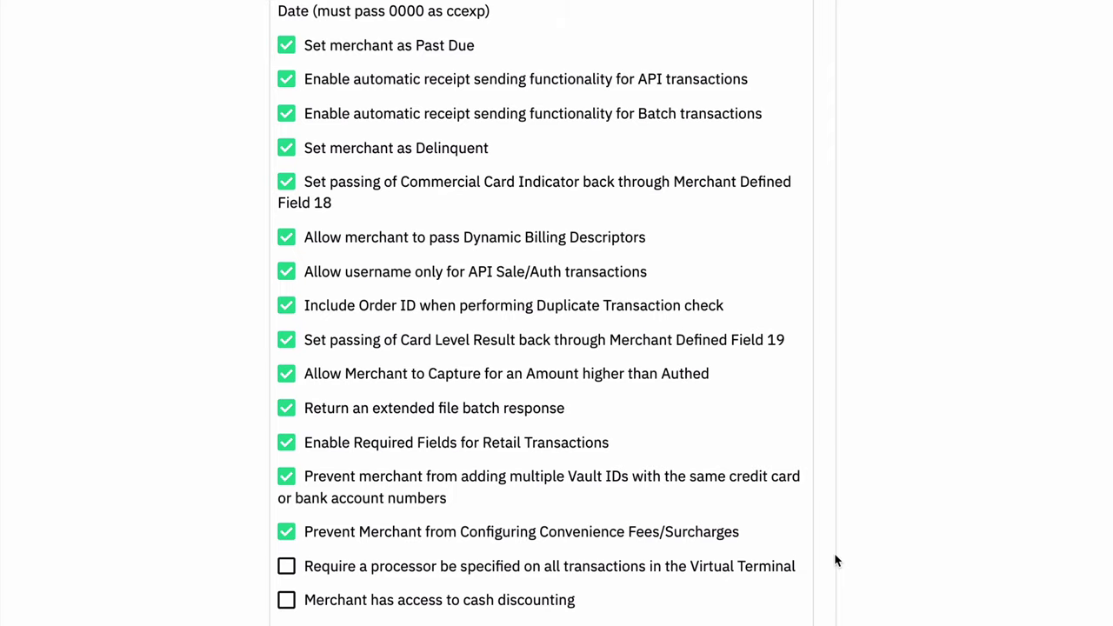
click(728, 567)
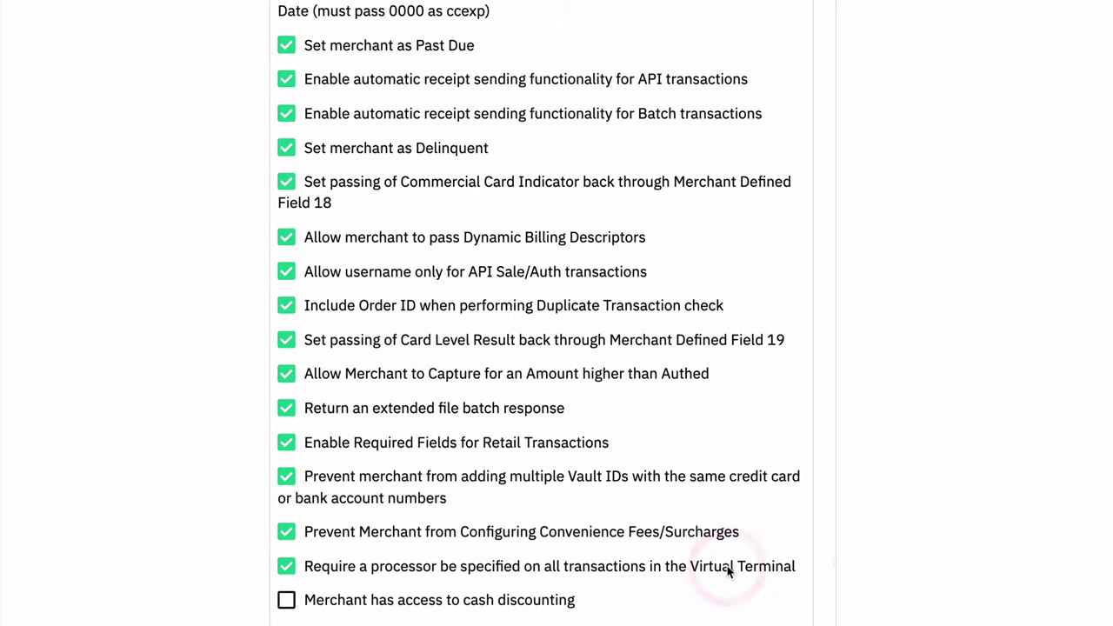
click(547, 603)
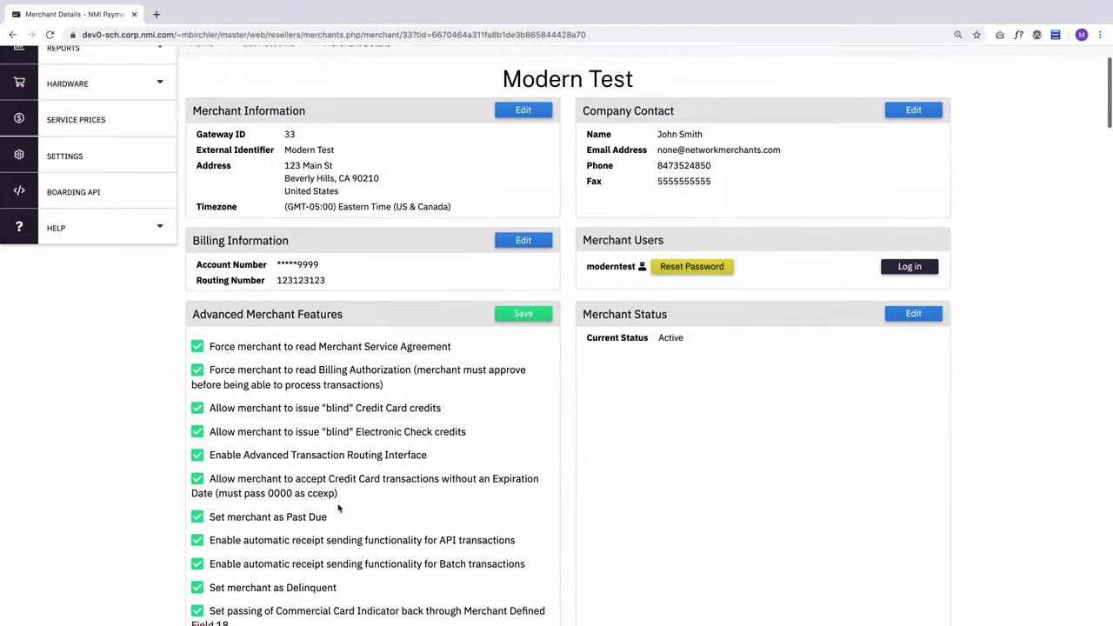
Step: Save the Advanced Merchant Features and review the list of enabled features on the merchant's details page
scroll(339, 509, up, 1)
click(520, 323)
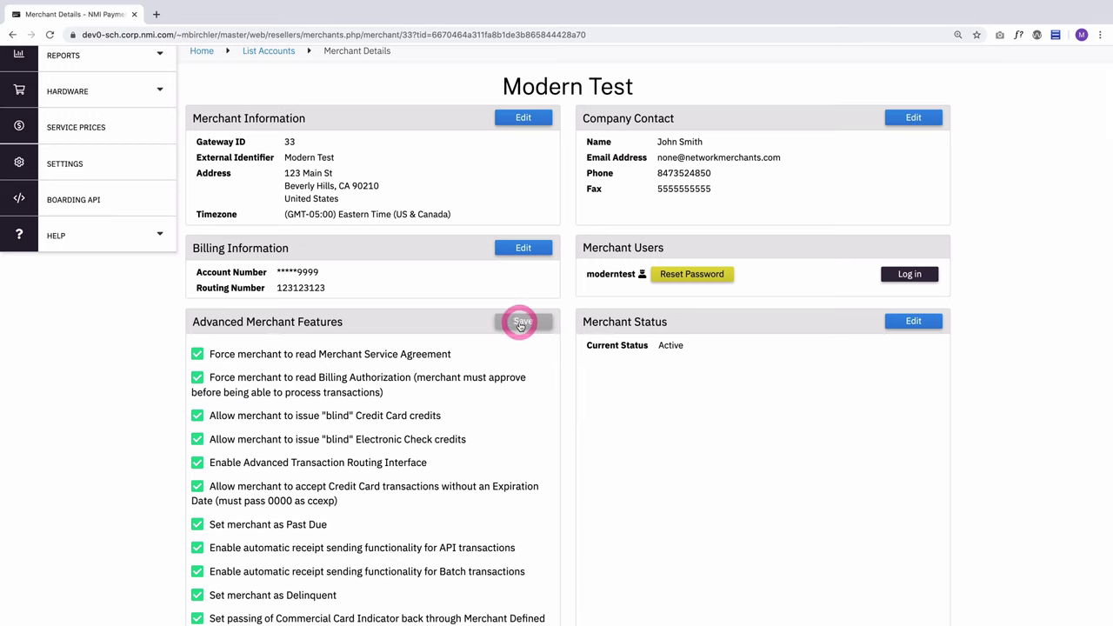
scroll(545, 452, down, 3)
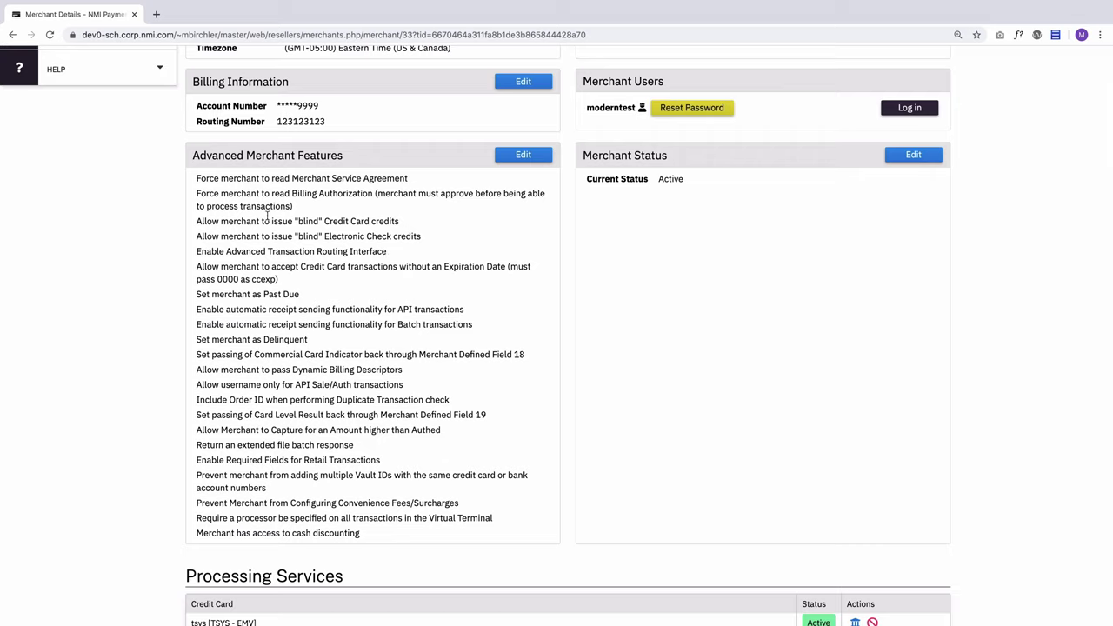
drag(197, 178, 423, 180)
click(422, 180)
drag(299, 294, 197, 294)
click(417, 276)
scroll(401, 261, up, 1)
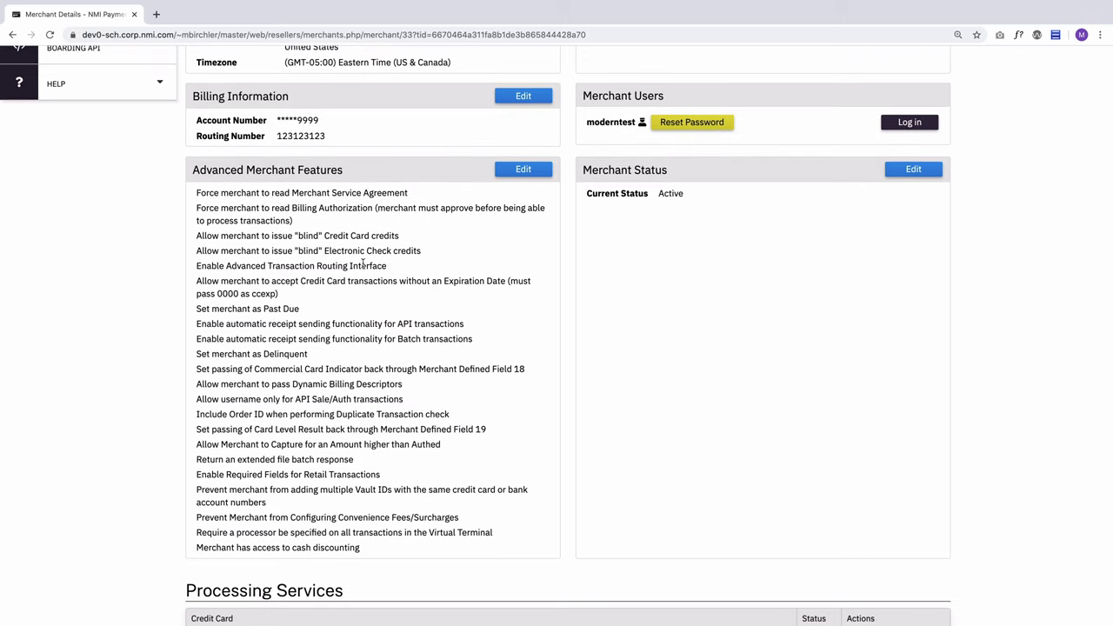